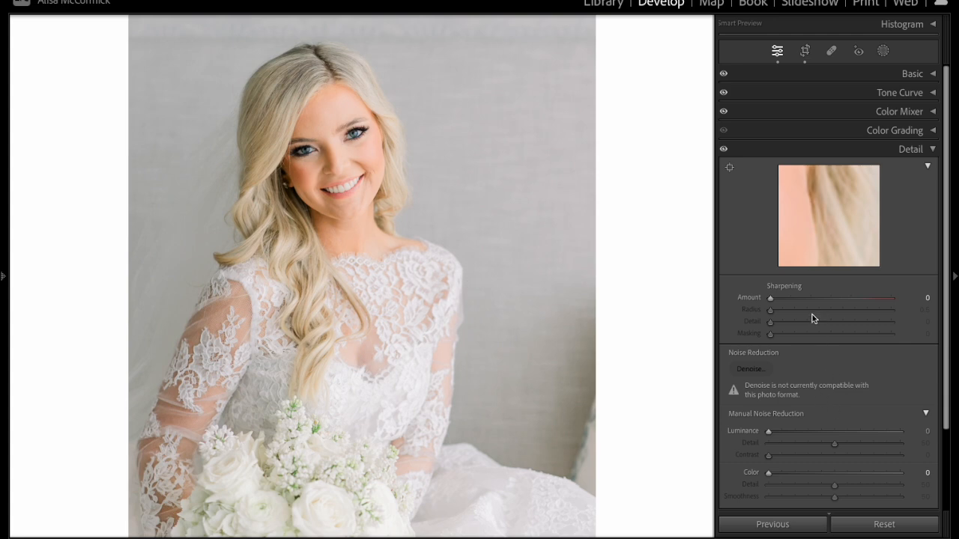
# - Set the sharpening amount to 4 and centre the detail preview on the bride's eye
pyautogui.click(776, 300)
pyautogui.moveTo(775, 300); pyautogui.dragTo(773, 299)
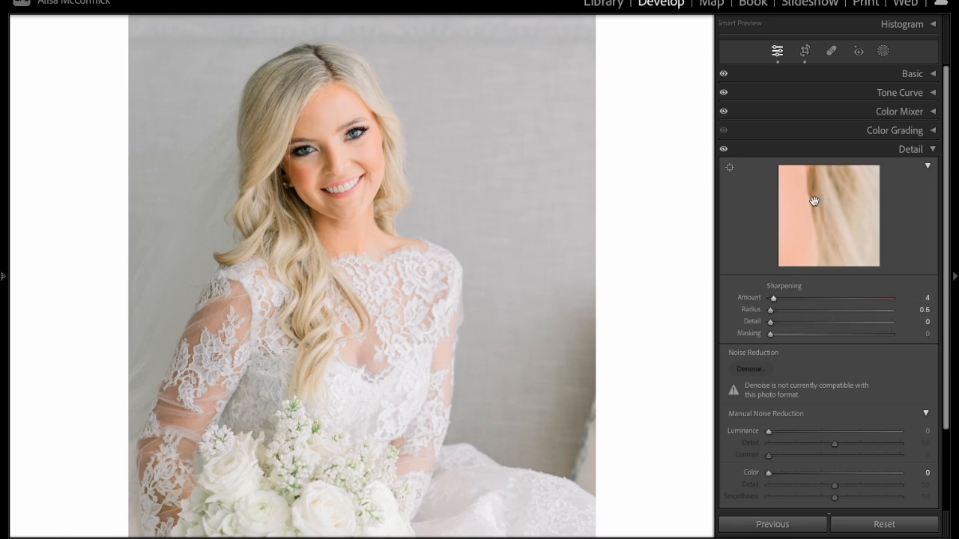
pyautogui.click(928, 168)
pyautogui.click(927, 168)
pyautogui.moveTo(819, 208); pyautogui.dragTo(876, 272)
pyautogui.moveTo(834, 230); pyautogui.dragTo(858, 185)
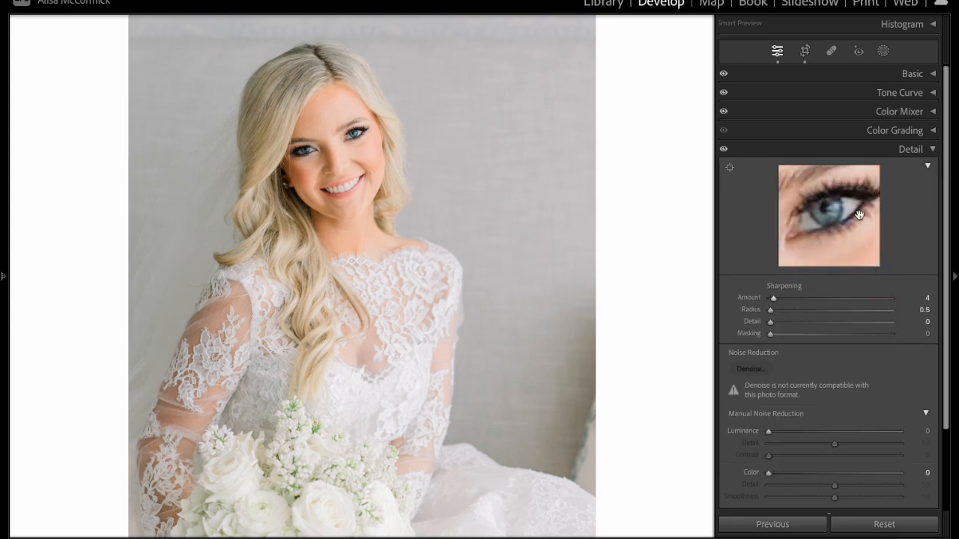
# - Compare sharpening amounts of 0 and 150 on the eye, ending at 150
pyautogui.doubleClick(751, 298)
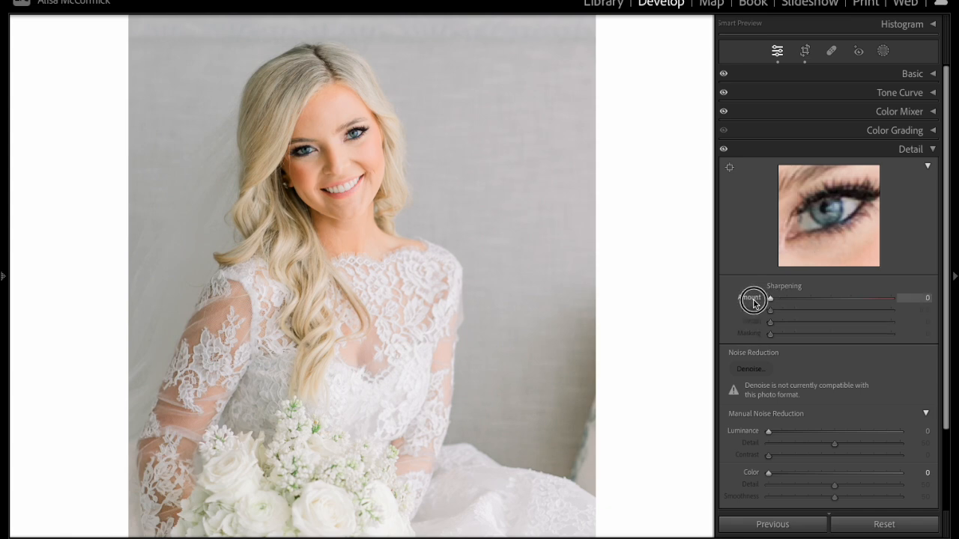
pyautogui.moveTo(771, 298); pyautogui.dragTo(906, 302)
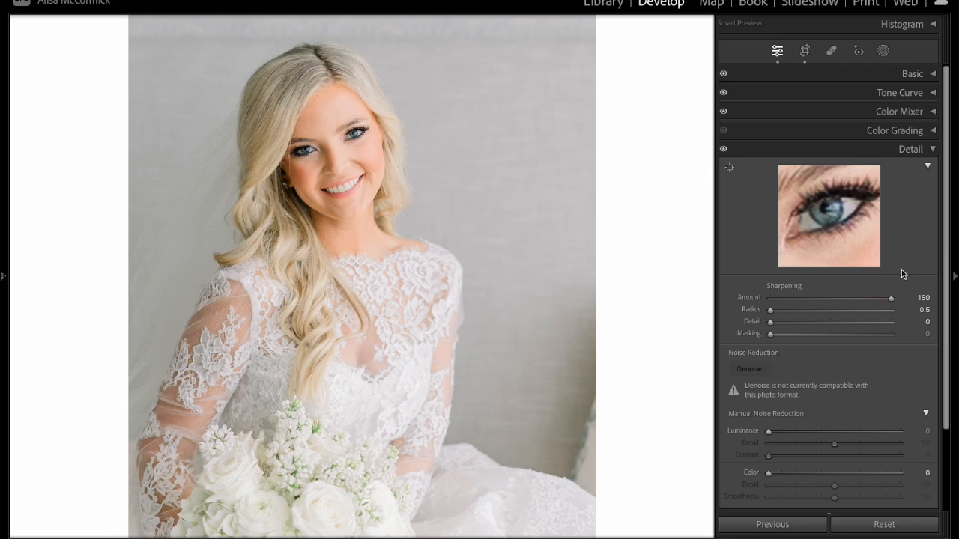
pyautogui.moveTo(891, 300); pyautogui.dragTo(734, 306)
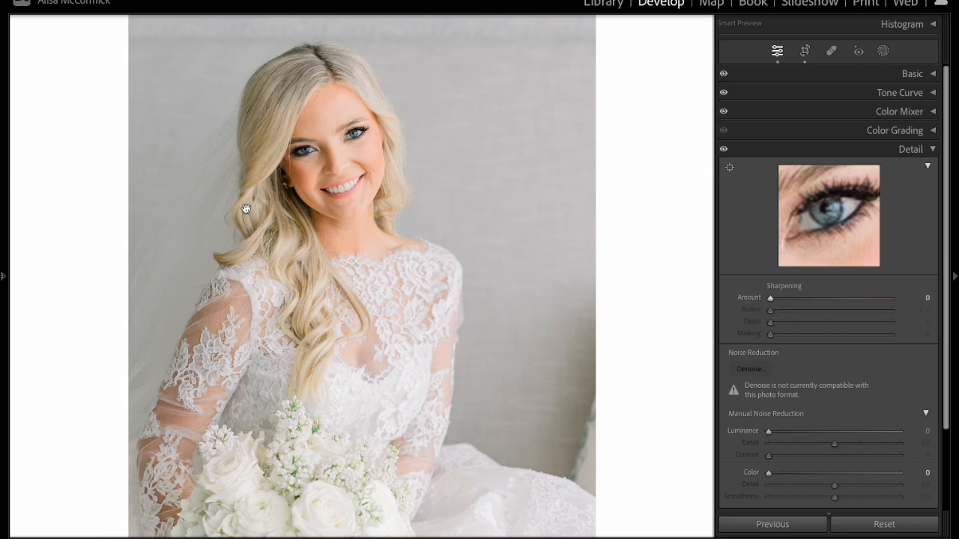
pyautogui.moveTo(770, 299); pyautogui.dragTo(954, 297)
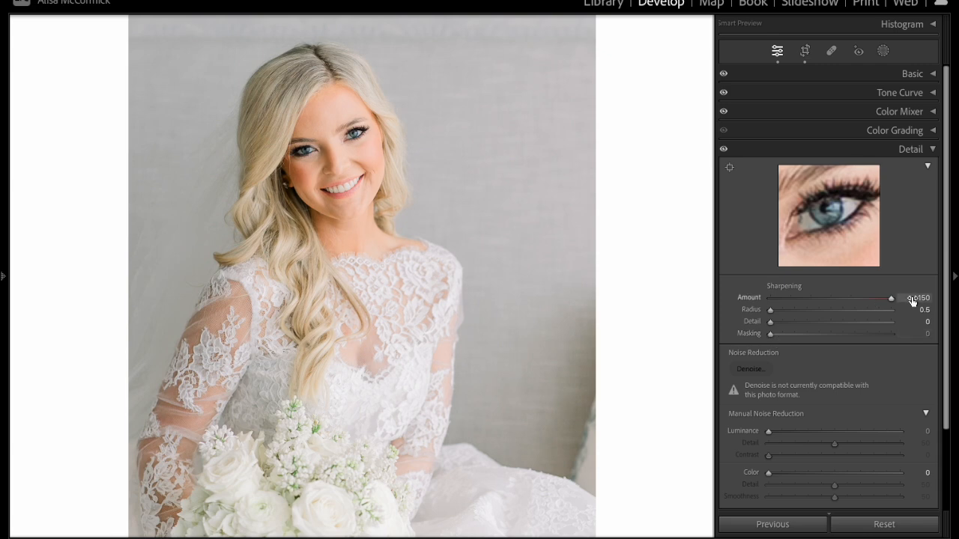
pyautogui.moveTo(890, 298)
pyautogui.mouseDown()
pyautogui.moveTo(826, 300)
pyautogui.moveTo(901, 298)
pyautogui.mouseUp()
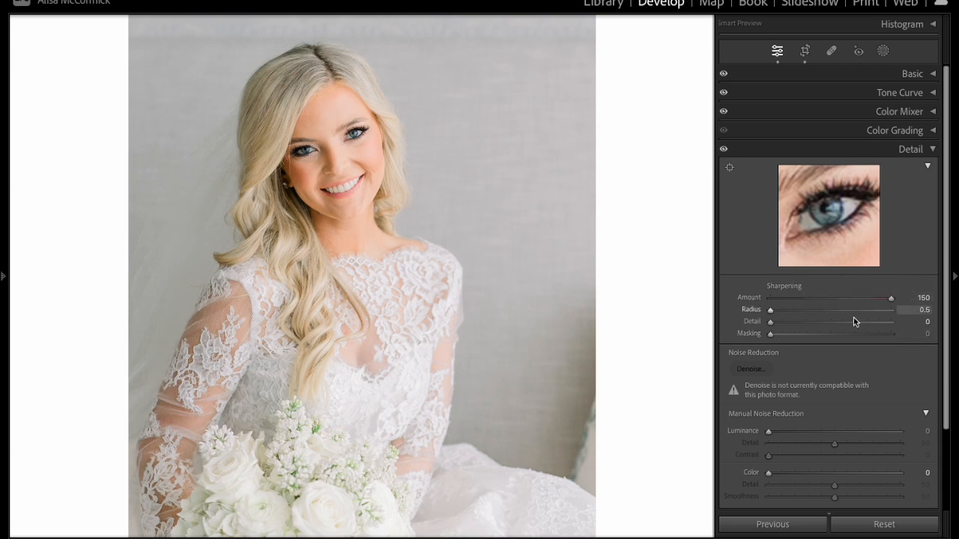
# - Set the sharpening masking to 73 while viewing the black-and-white mask, limiting sharpening to edges such as the eyes, hair and lace
pyautogui.press('alt')
pyautogui.keyDown('alt'); pyautogui.click(771, 335); pyautogui.keyUp('alt')
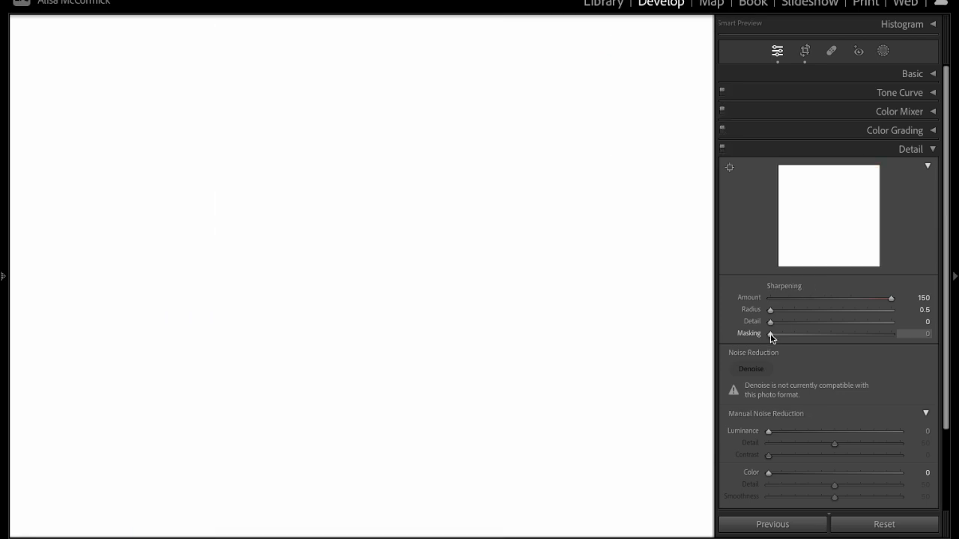
pyautogui.moveTo(771, 337); pyautogui.dragTo(858, 337)
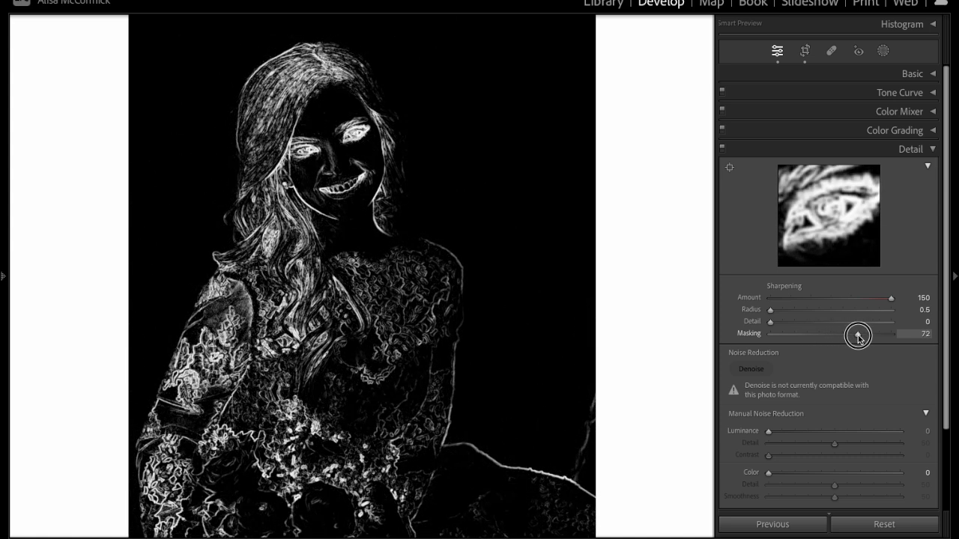
pyautogui.moveTo(859, 337); pyautogui.dragTo(845, 337)
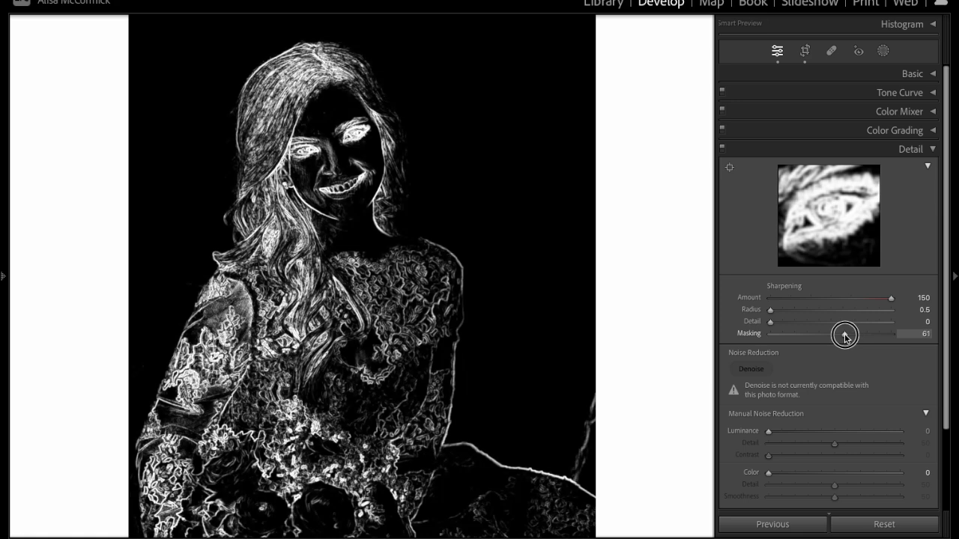
pyautogui.moveTo(845, 337)
pyautogui.mouseDown()
pyautogui.moveTo(809, 337)
pyautogui.moveTo(852, 337)
pyautogui.mouseUp()
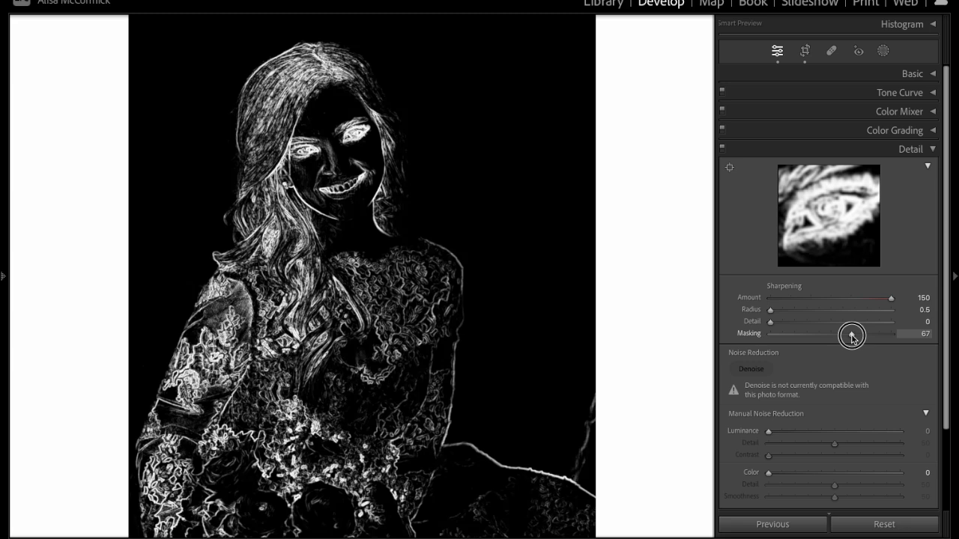
pyautogui.moveTo(851, 337)
pyautogui.mouseDown()
pyautogui.moveTo(868, 337)
pyautogui.moveTo(859, 337)
pyautogui.mouseUp()
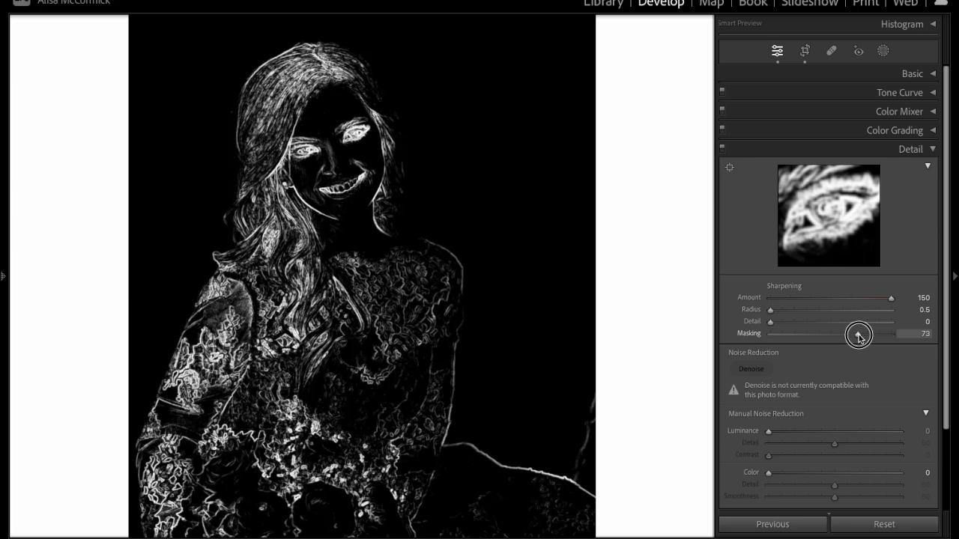
pyautogui.moveTo(859, 338); pyautogui.dragTo(859, 337)
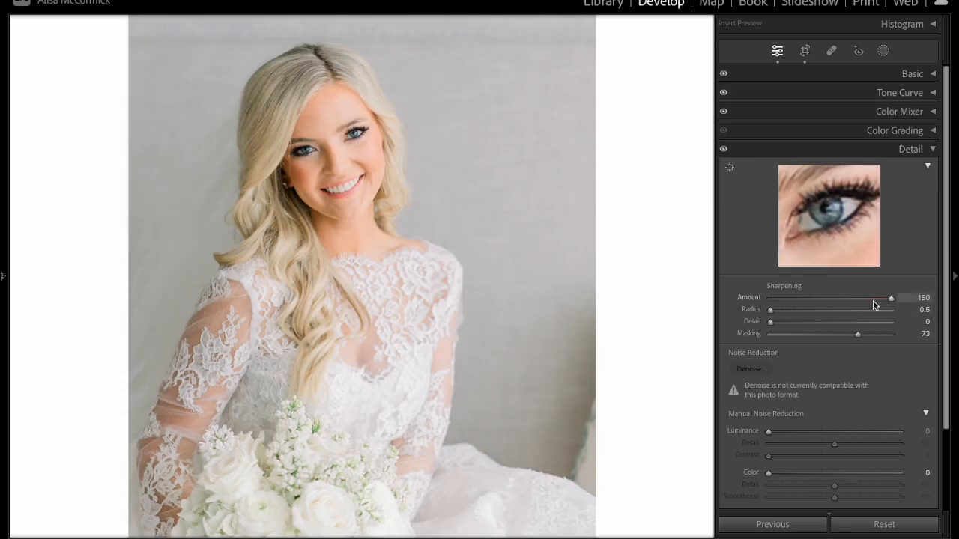
pyautogui.keyDown('alt'); pyautogui.click(859, 338); pyautogui.keyUp('alt')
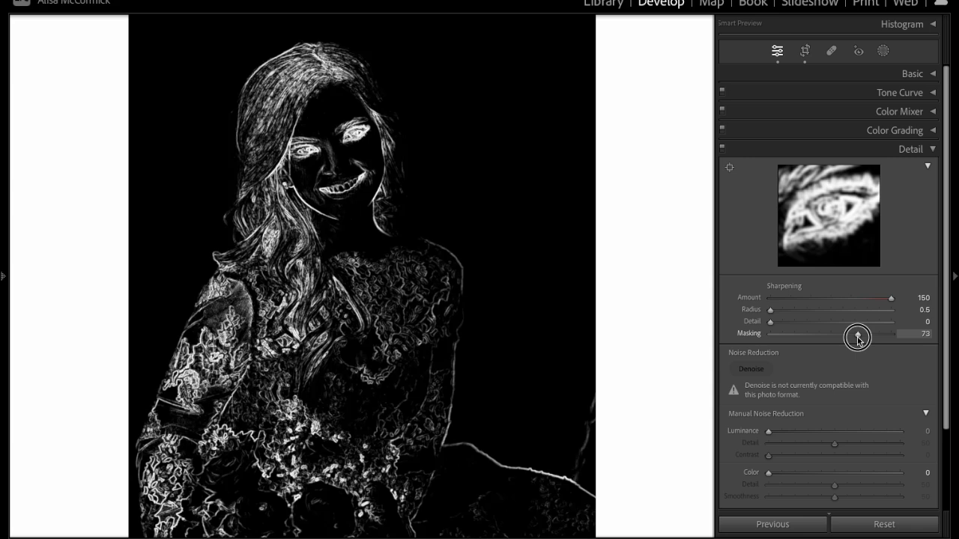
pyautogui.moveTo(858, 337); pyautogui.dragTo(858, 337)
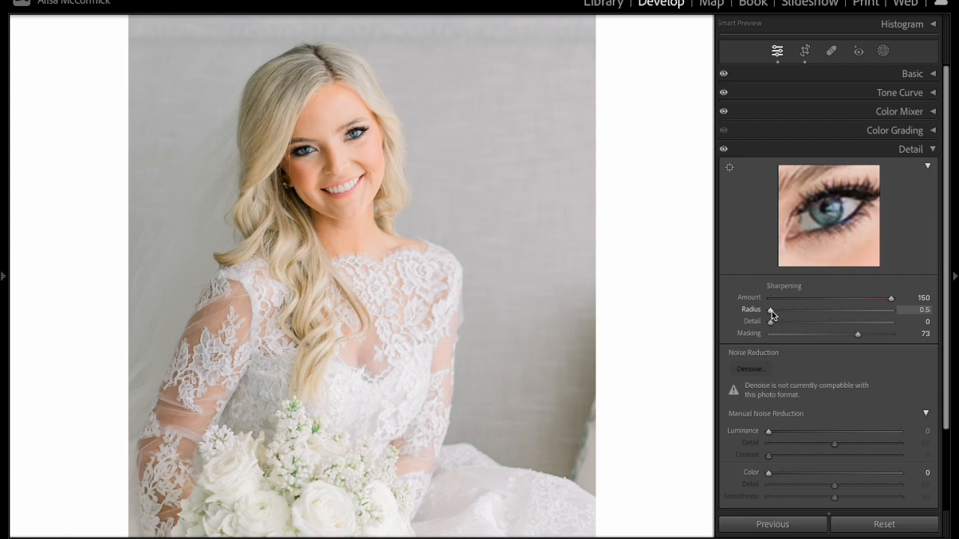
# - Set the sharpening radius to 2.3 while viewing the greyscale edge overlay
pyautogui.moveTo(771, 315); pyautogui.dragTo(823, 313)
pyautogui.moveTo(824, 311); pyautogui.dragTo(861, 314)
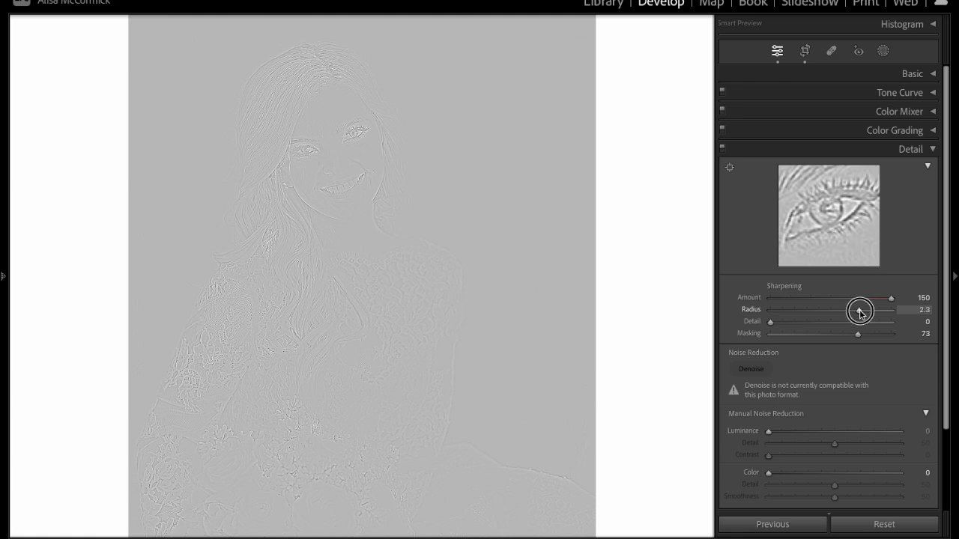
pyautogui.moveTo(859, 311); pyautogui.dragTo(859, 313)
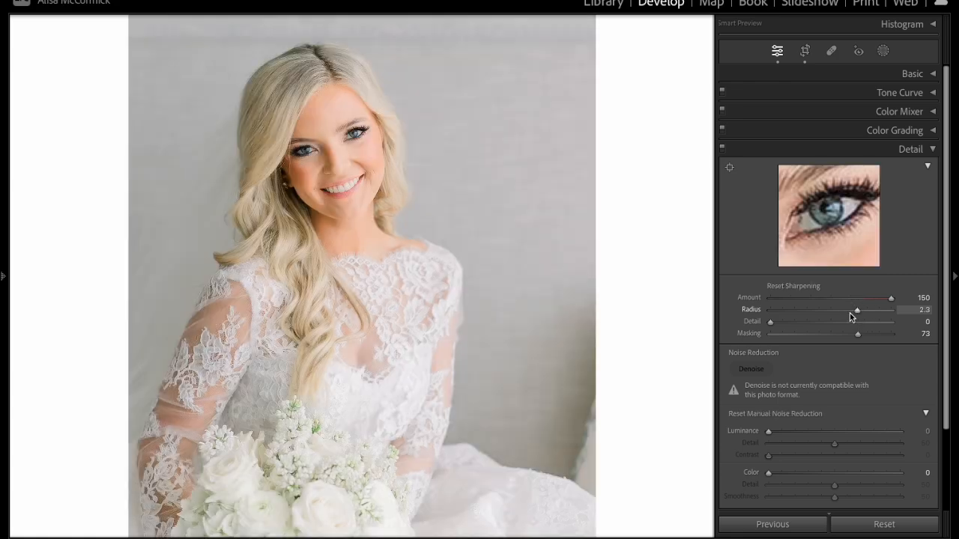
# - Set the sharpening detail to 36 and reduce the sharpening amount to 52
pyautogui.keyDown('alt'); pyautogui.click(771, 324); pyautogui.keyUp('alt')
pyautogui.moveTo(771, 324); pyautogui.dragTo(816, 321)
pyautogui.moveTo(891, 298); pyautogui.dragTo(812, 299)
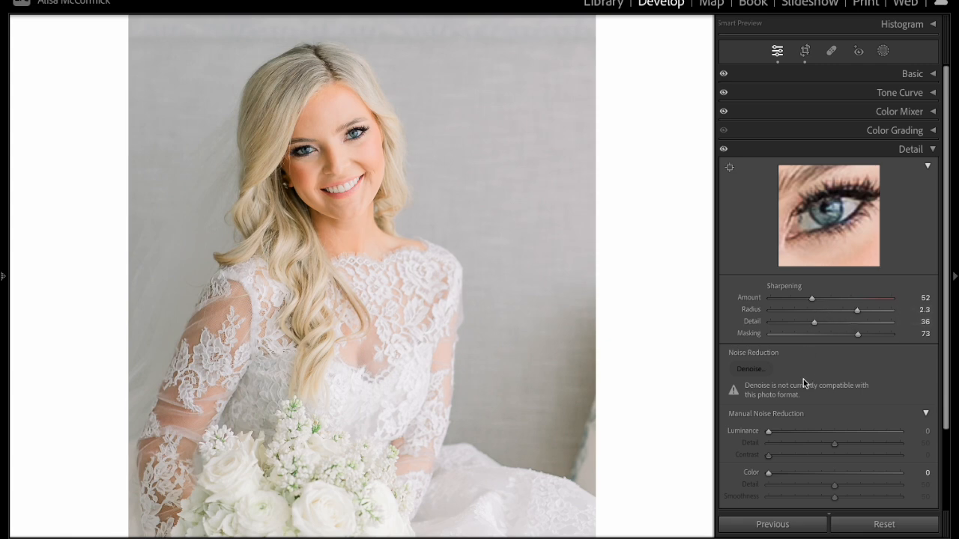
# - Try manual luminance noise reduction at 100, settle on 20, and set its detail to 25
pyautogui.scroll(-2, 804, 381)
pyautogui.scroll(-2, 808, 385)
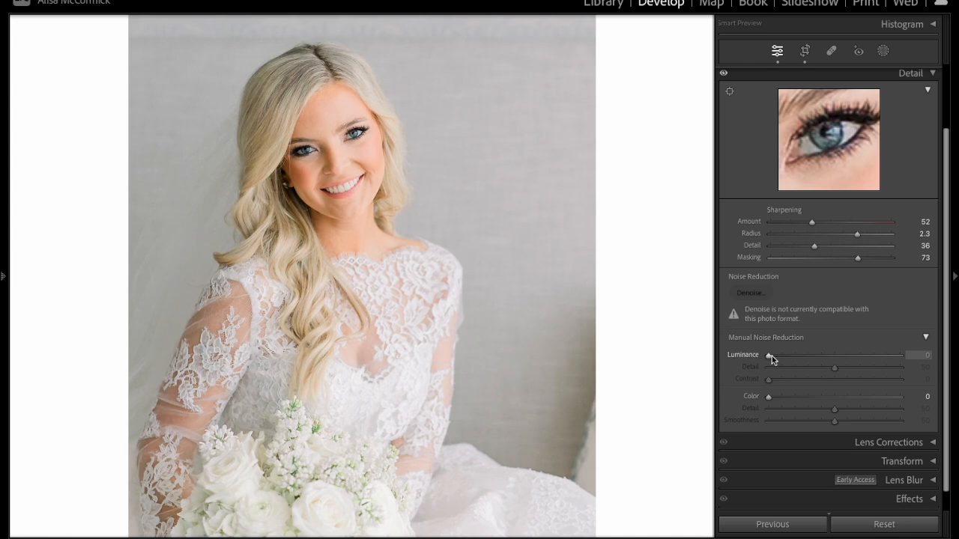
pyautogui.moveTo(767, 357); pyautogui.dragTo(727, 356)
pyautogui.moveTo(769, 355); pyautogui.dragTo(736, 354)
pyautogui.moveTo(769, 355); pyautogui.dragTo(907, 357)
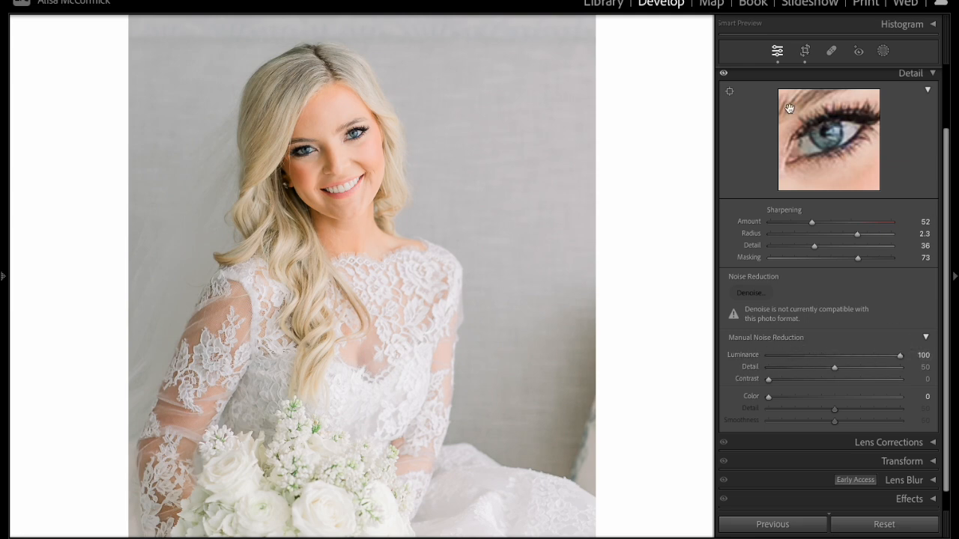
pyautogui.moveTo(902, 357); pyautogui.dragTo(795, 356)
pyautogui.moveTo(835, 367); pyautogui.dragTo(801, 367)
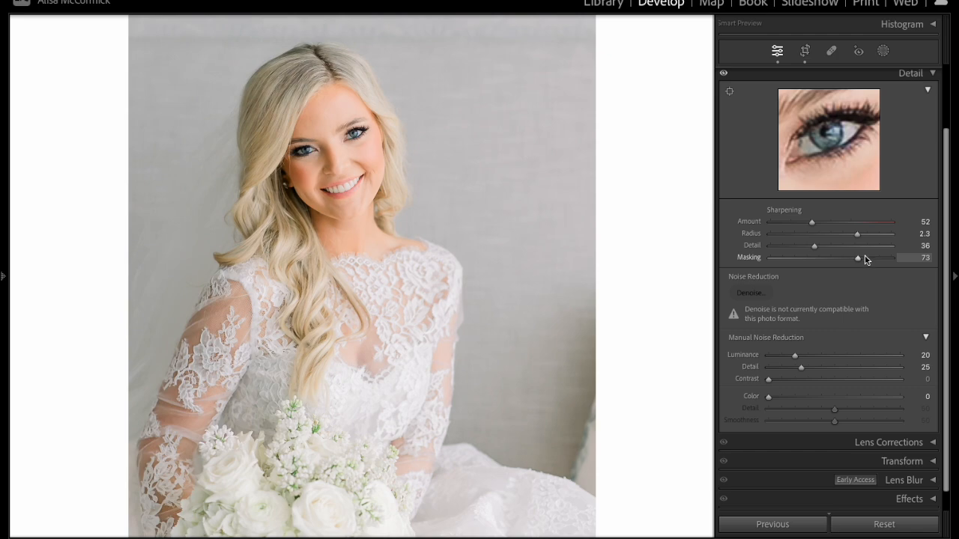
# - Lower the sharpening masking to 62
pyautogui.press('alt')
pyautogui.moveTo(858, 258)
pyautogui.mouseDown()
pyautogui.moveTo(899, 260)
pyautogui.moveTo(845, 259)
pyautogui.mouseUp()
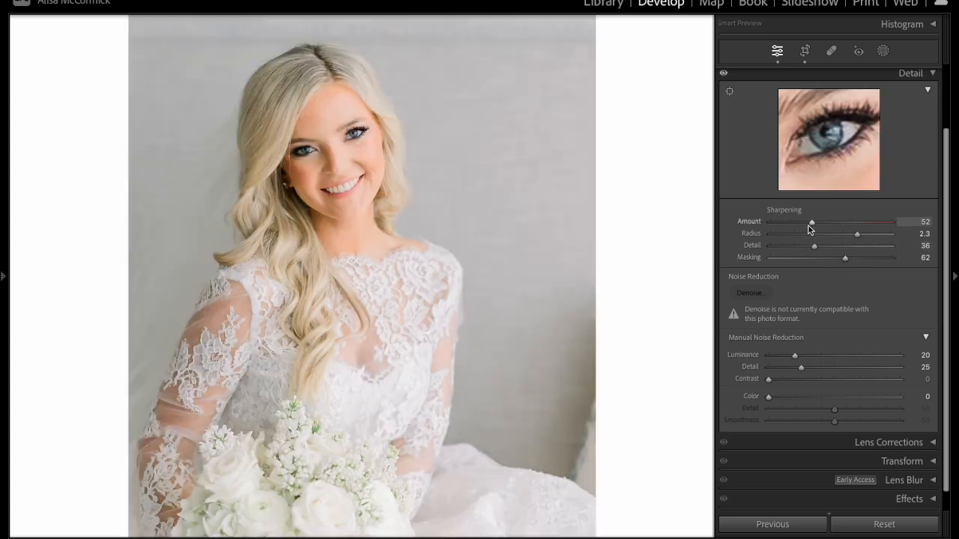